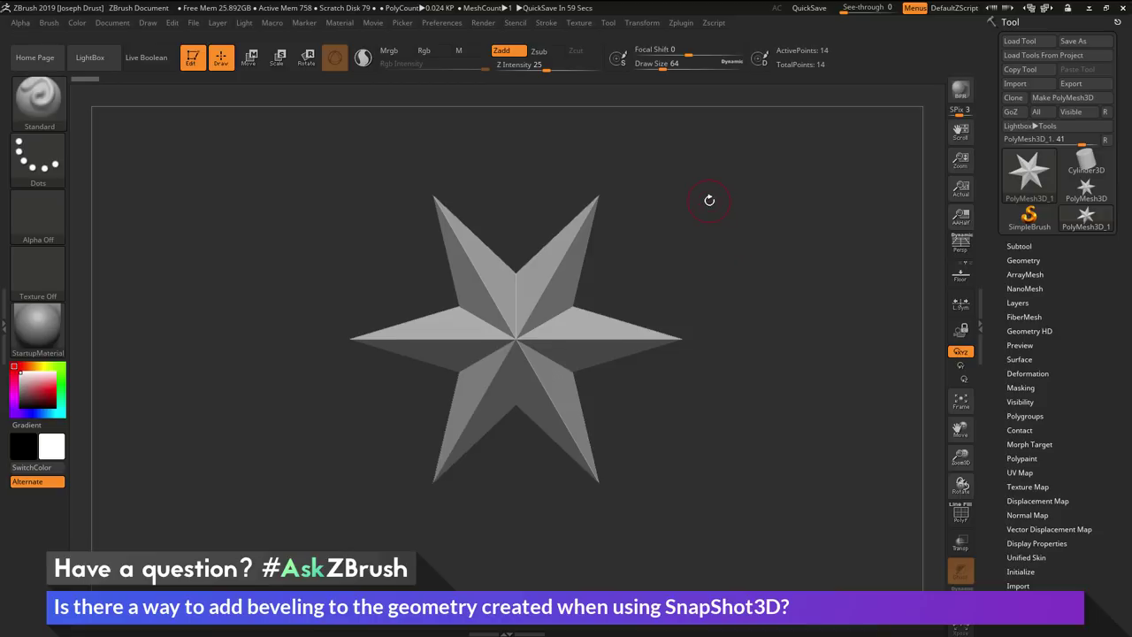
Load the 512_HardSurface Spotlight set from LightBox and reposition its images so the large hexagon image is fully visible.
left_click(91, 58)
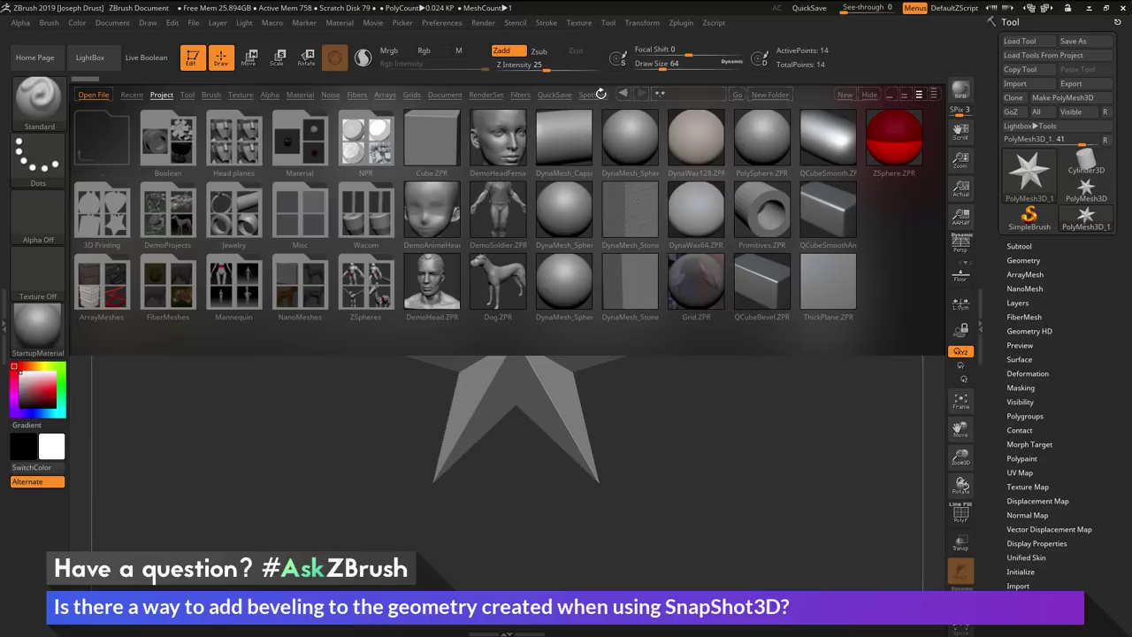
left_click(592, 94)
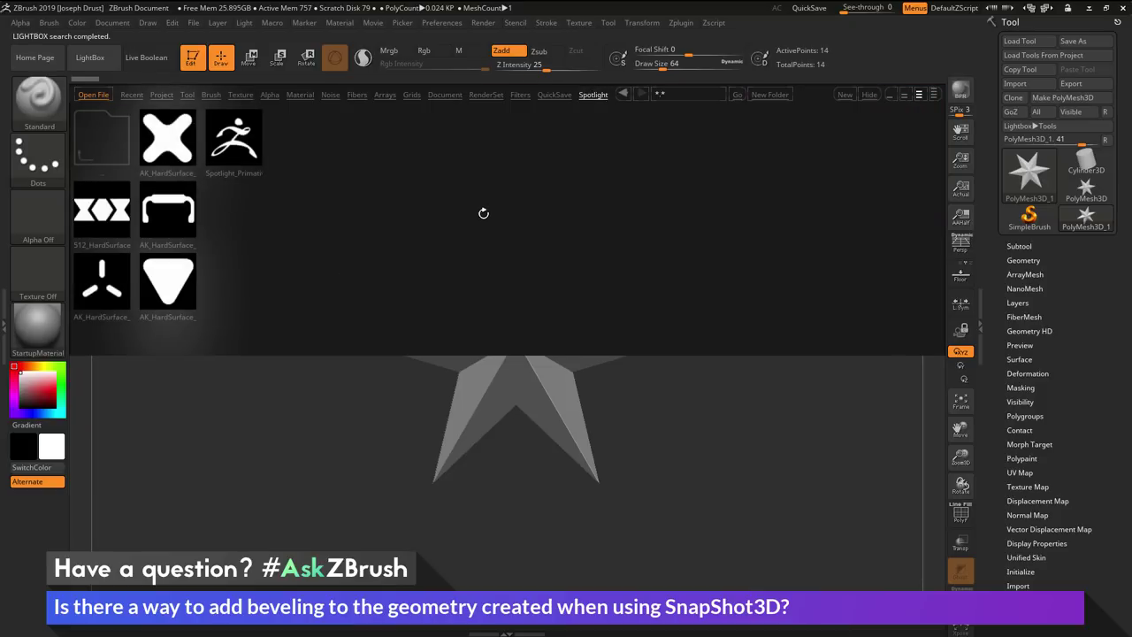
double_click(100, 219)
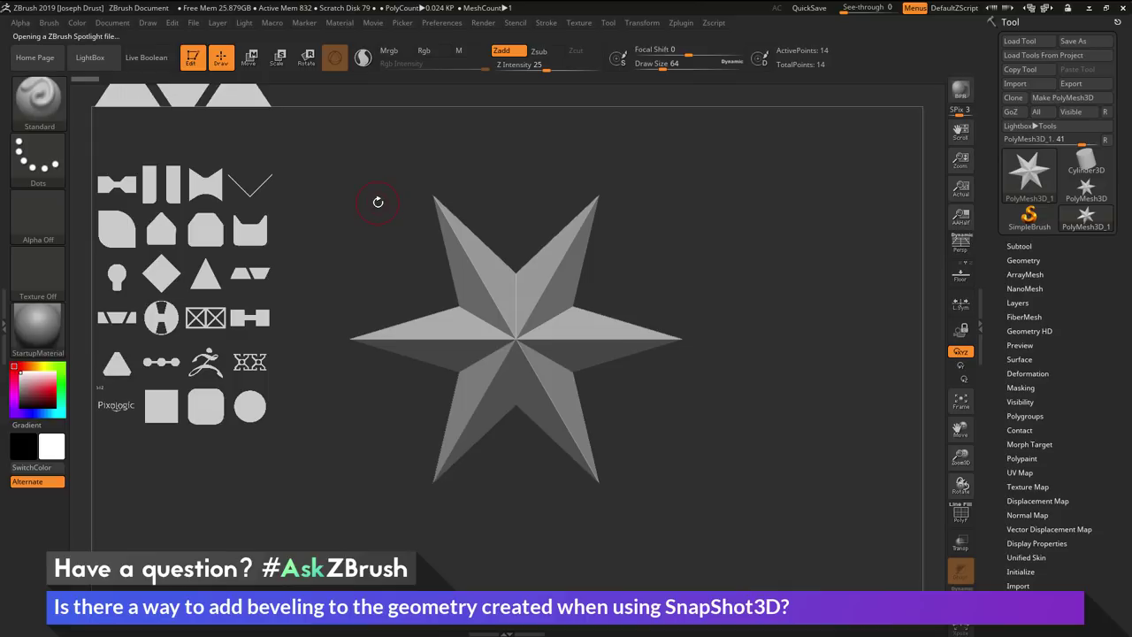
key("z")
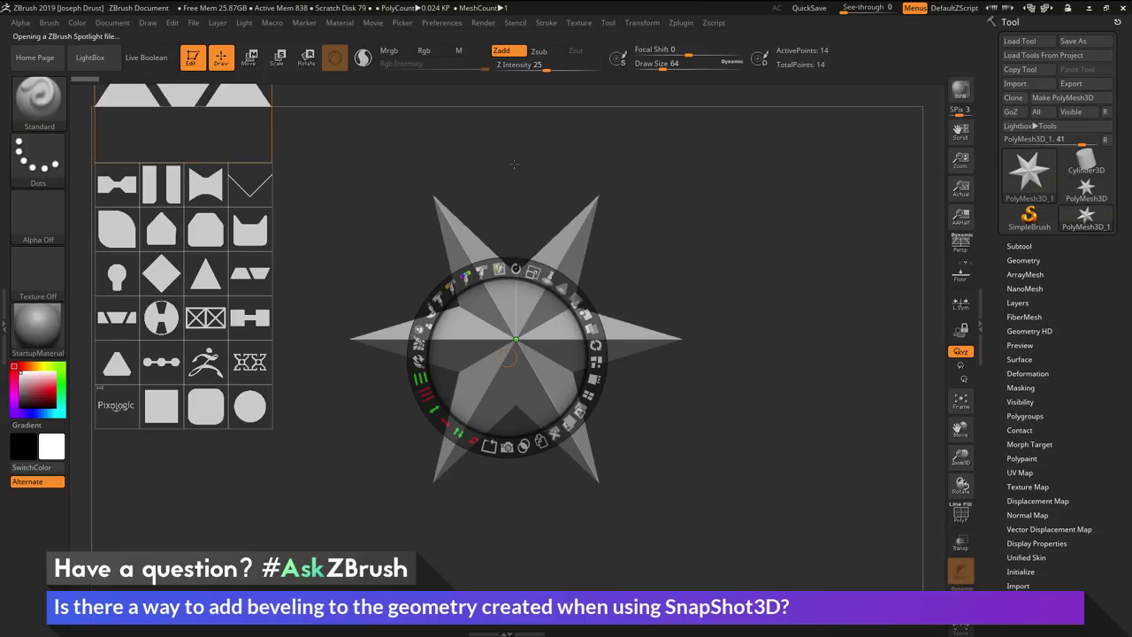
left_click_drag(522, 147, 533, 294)
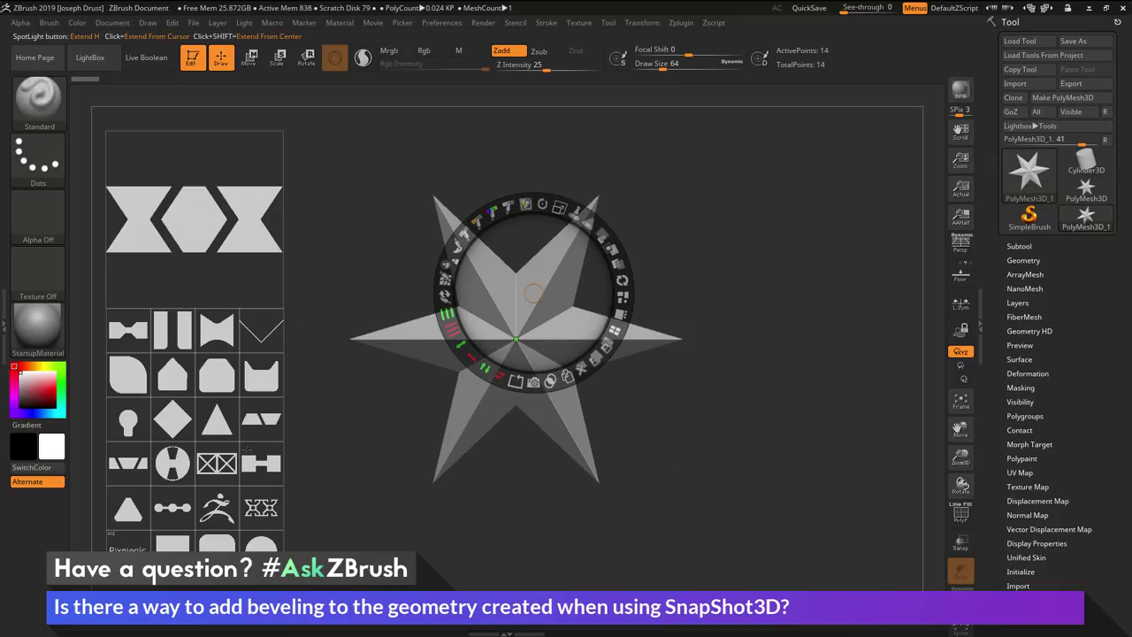
Place the disc image with two wedge cutouts beside the star, enlarge it, and create a mesh from it with Snapshot3D.
left_click(172, 463)
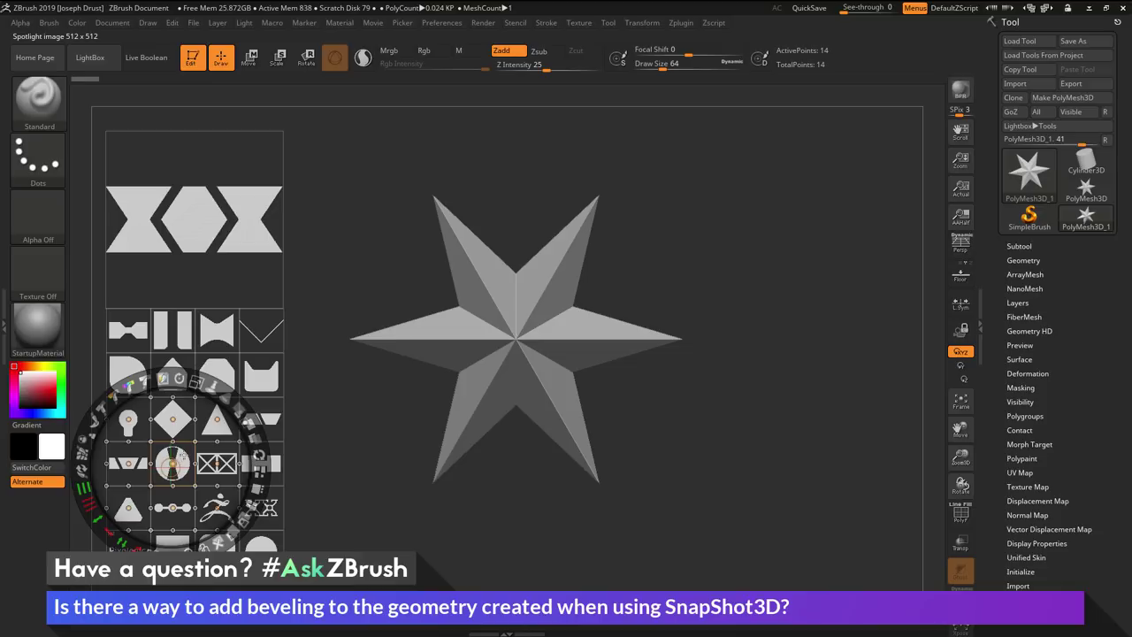
left_click_drag(174, 461, 723, 295)
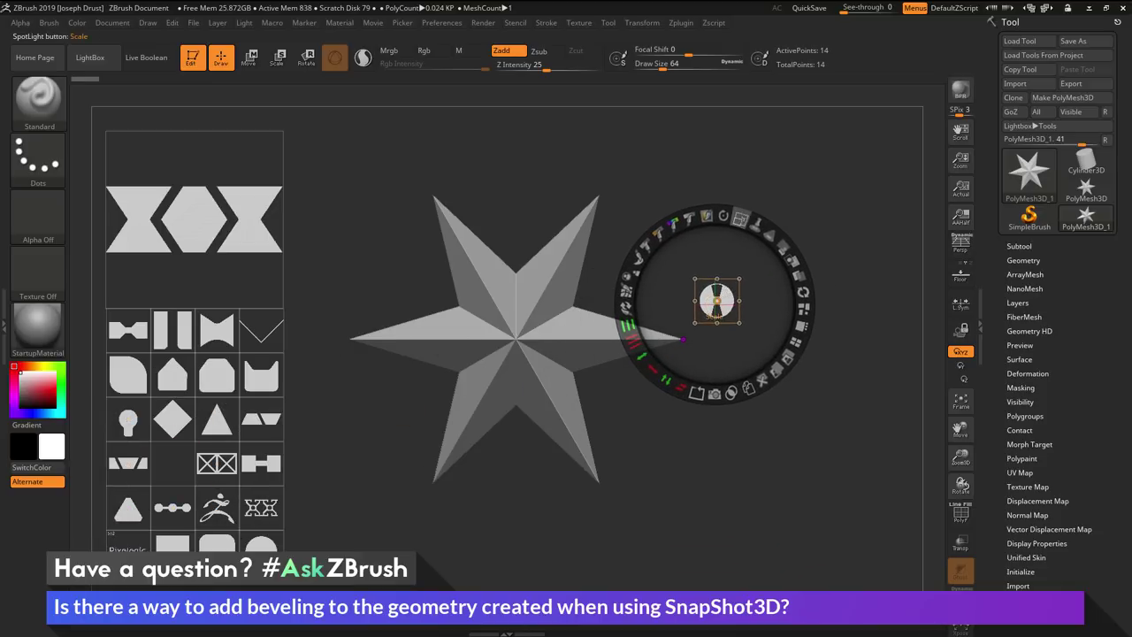
left_click_drag(741, 219, 776, 240)
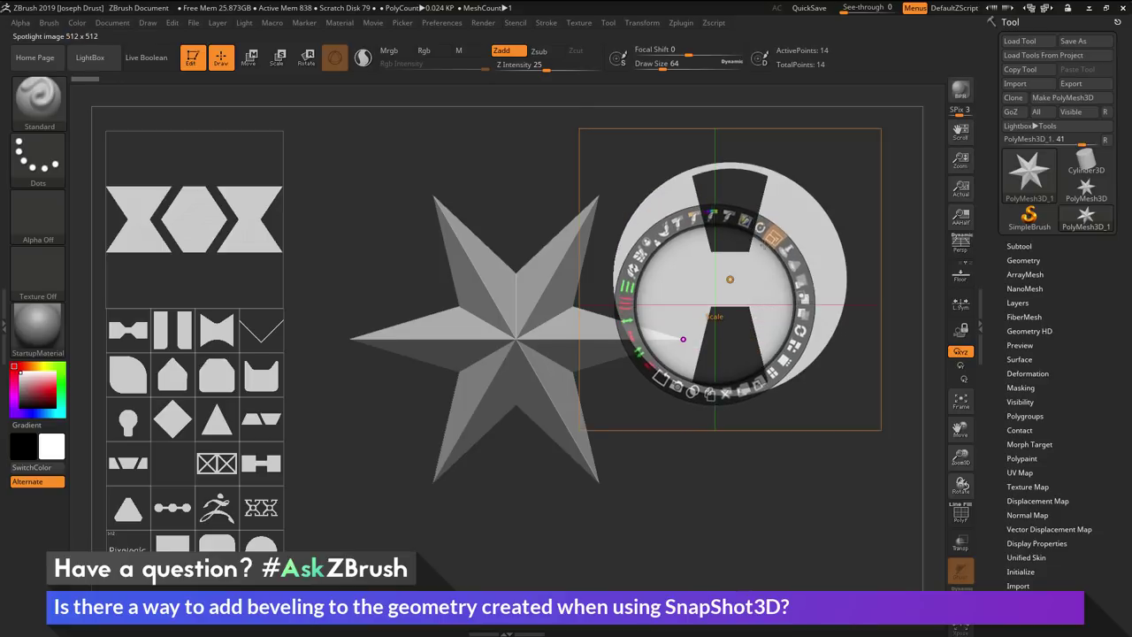
left_click_drag(724, 305, 735, 281)
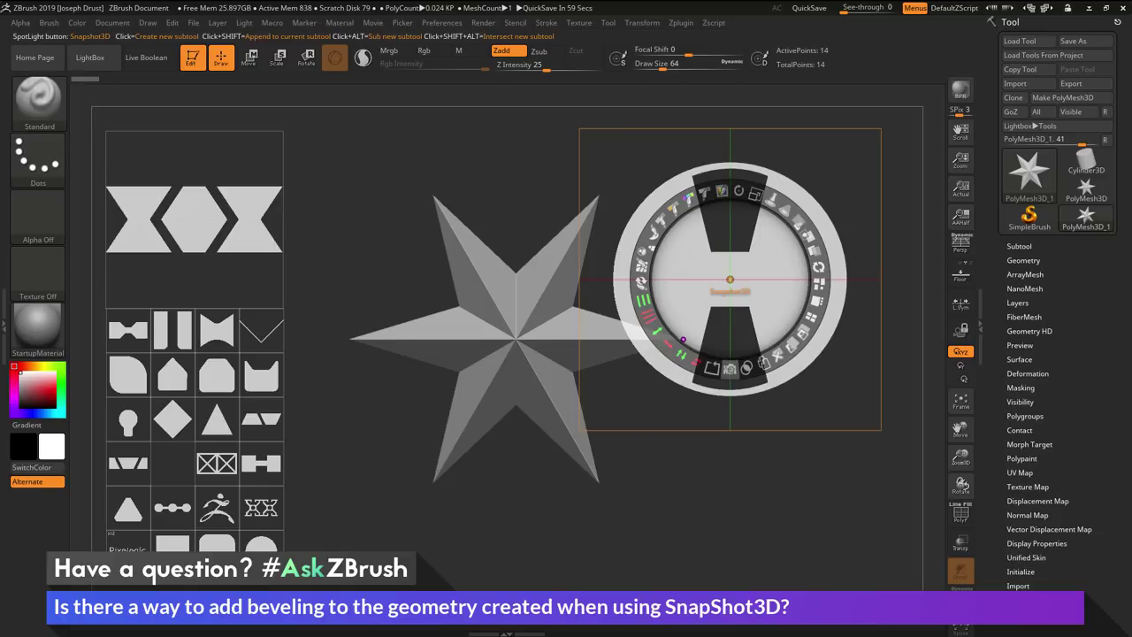
left_click(729, 368)
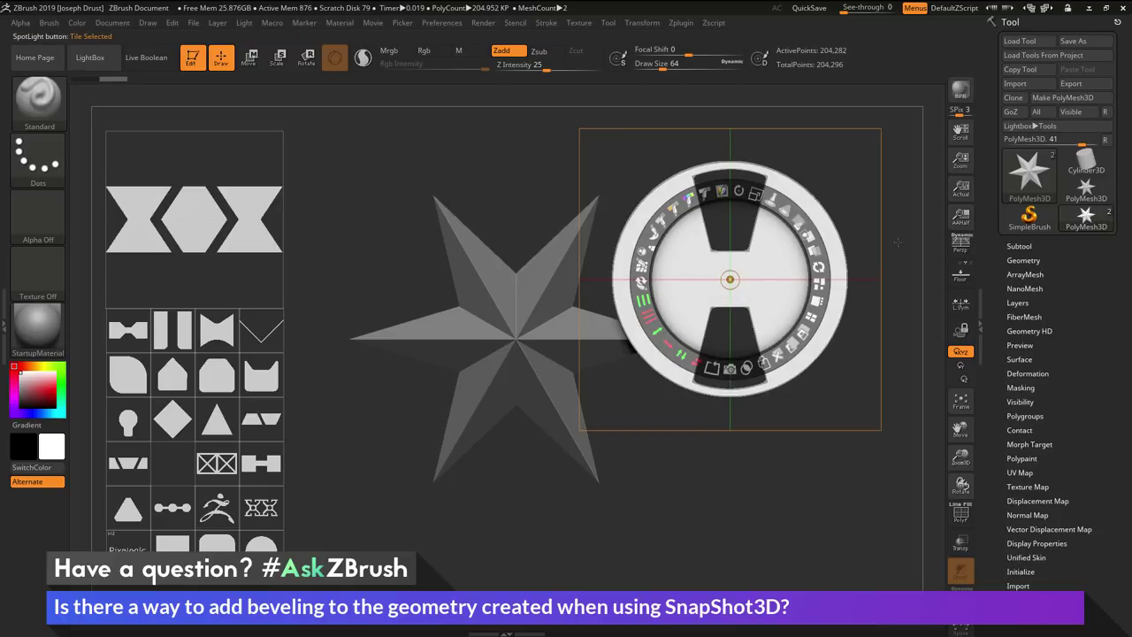
Isolate the new disc subtool, hide the Spotlight images and turn on perspective to view the disc at an angle.
left_click(1047, 243)
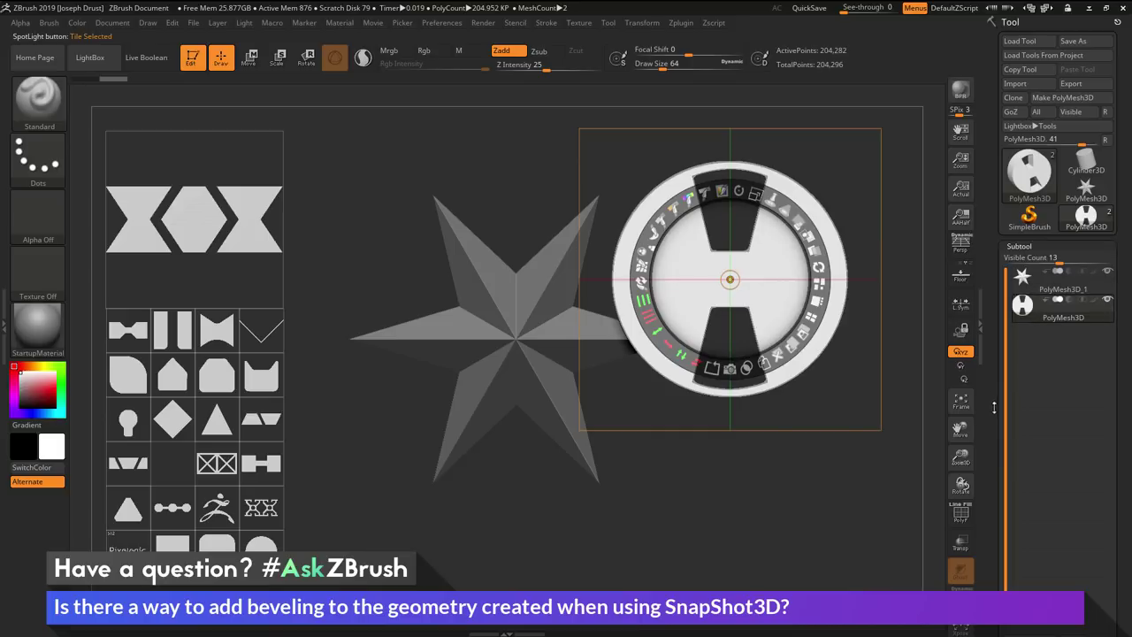
left_click(960, 573)
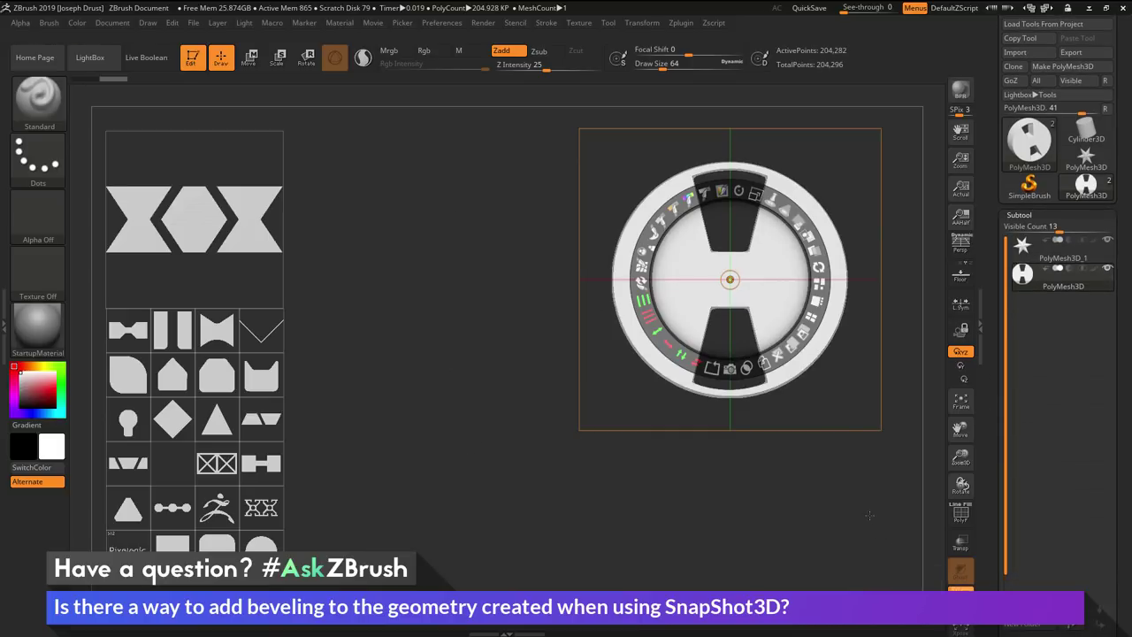
key("shift+z")
left_click_drag(790, 496, 748, 484, "alt")
left_click_drag(748, 484, 753, 460)
left_click_drag(798, 334, 770, 395, "alt")
left_click(961, 244)
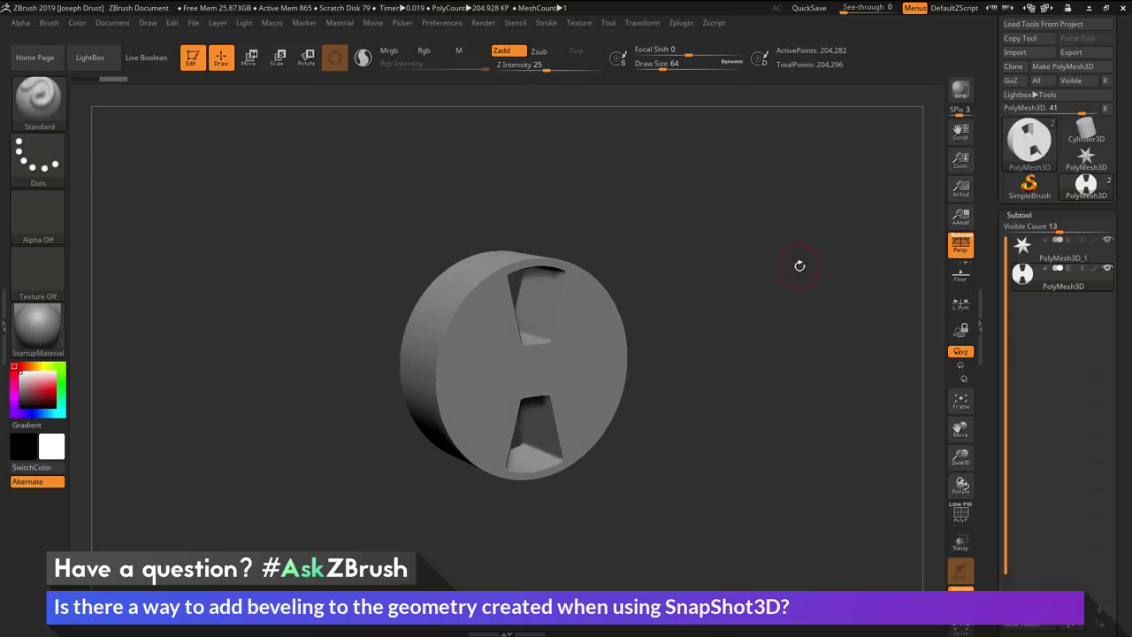
left_click_drag(799, 263, 808, 286)
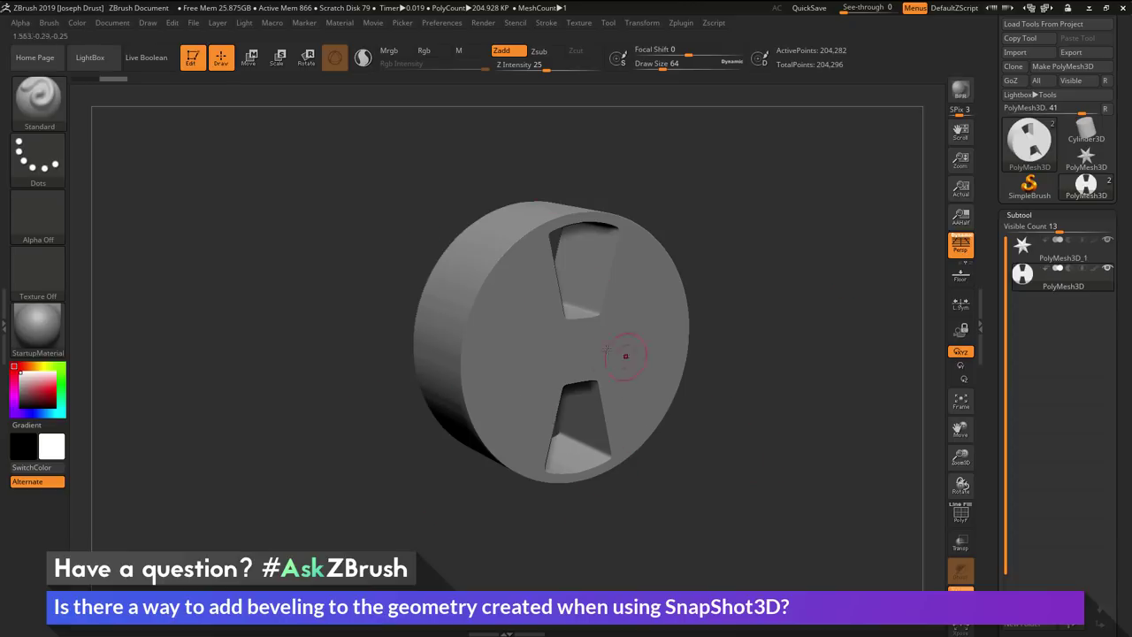
mouse_move(816, 418)
left_mouse_down()
mouse_move(791, 428)
mouse_move(811, 426)
left_mouse_up()
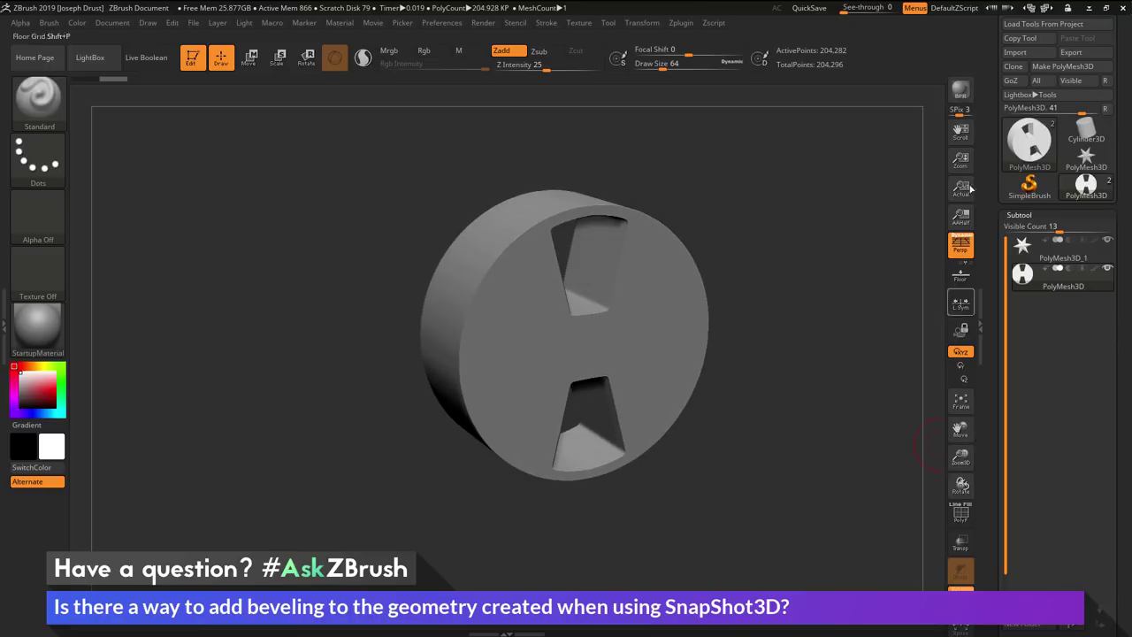
Open the disc's geometry crease settings and display its polygroup colours with PolyFrame.
left_click_drag(998, 233, 985, 151)
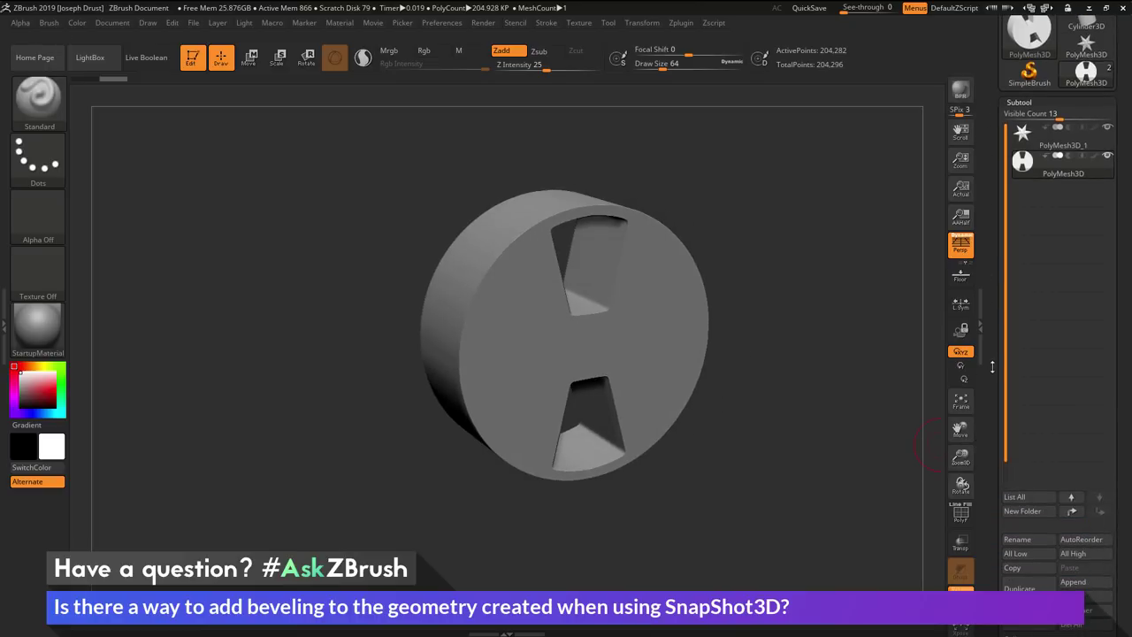
left_click_drag(993, 366, 979, 220)
left_click(1022, 151)
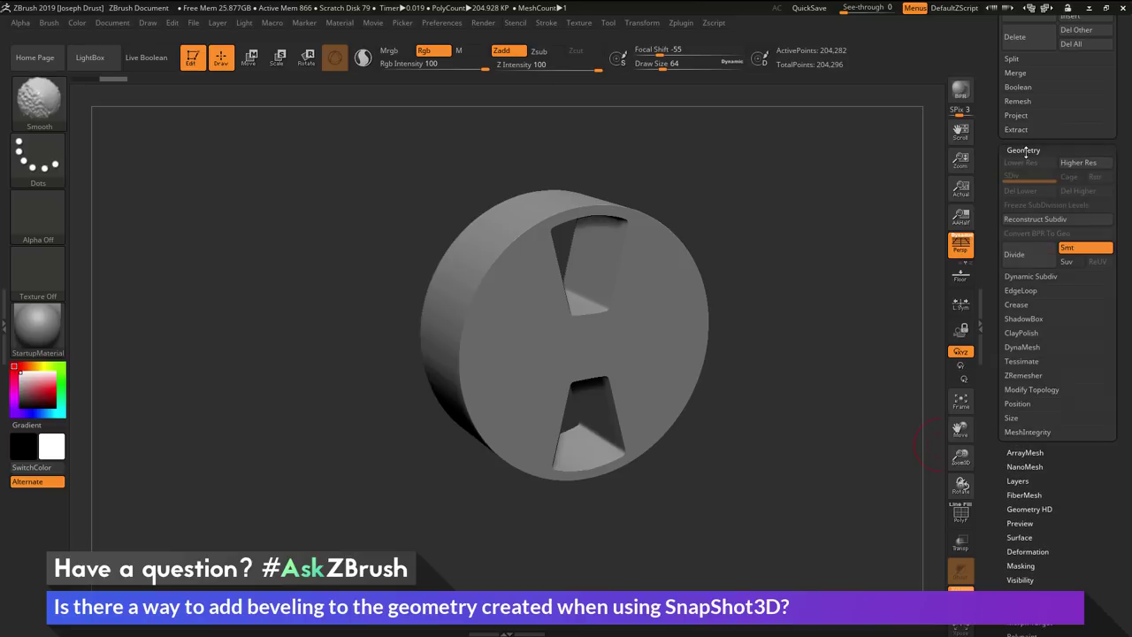
key("shift")
left_click(1017, 304)
left_click_drag(994, 341, 994, 293)
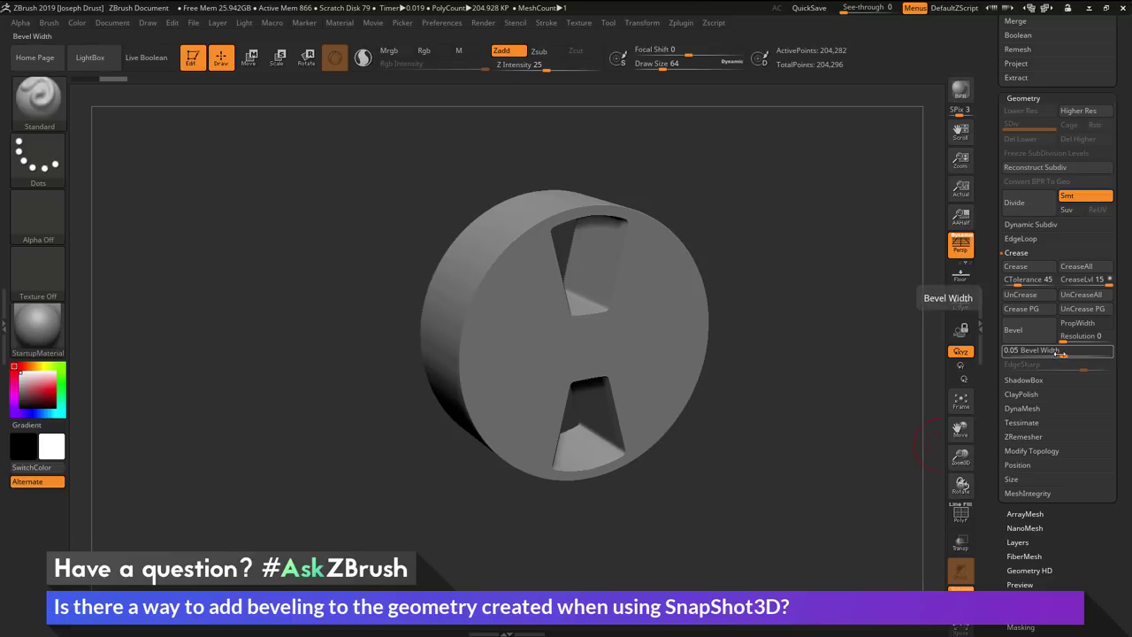
key("ctrl")
left_click(961, 512)
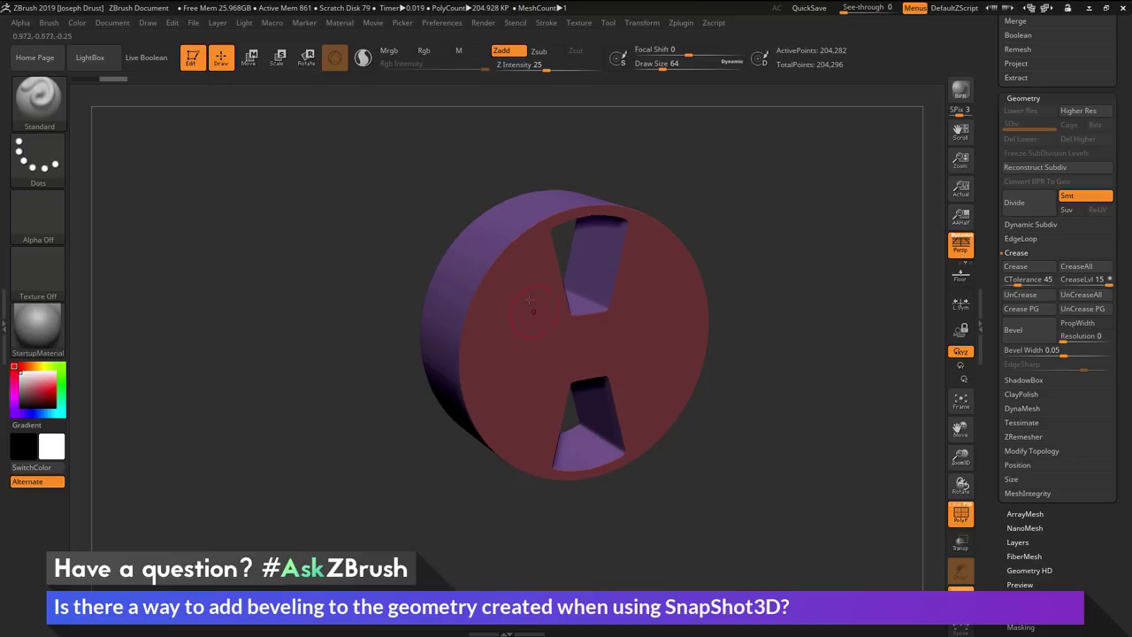
left_click_drag(783, 316, 391, 257)
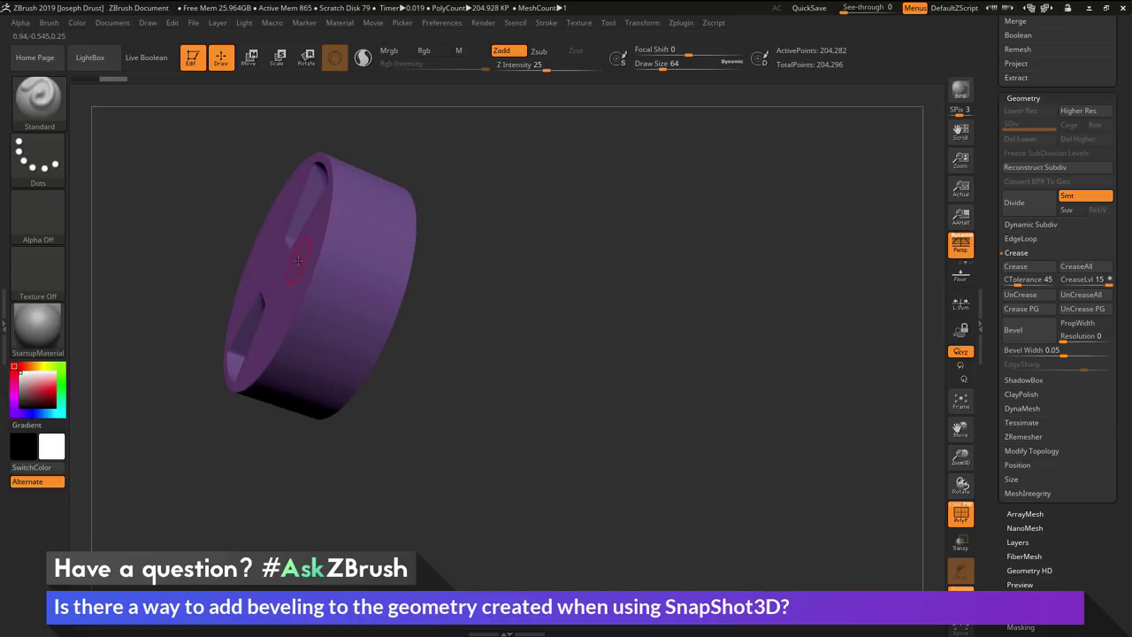
left_click_drag(699, 359, 633, 330)
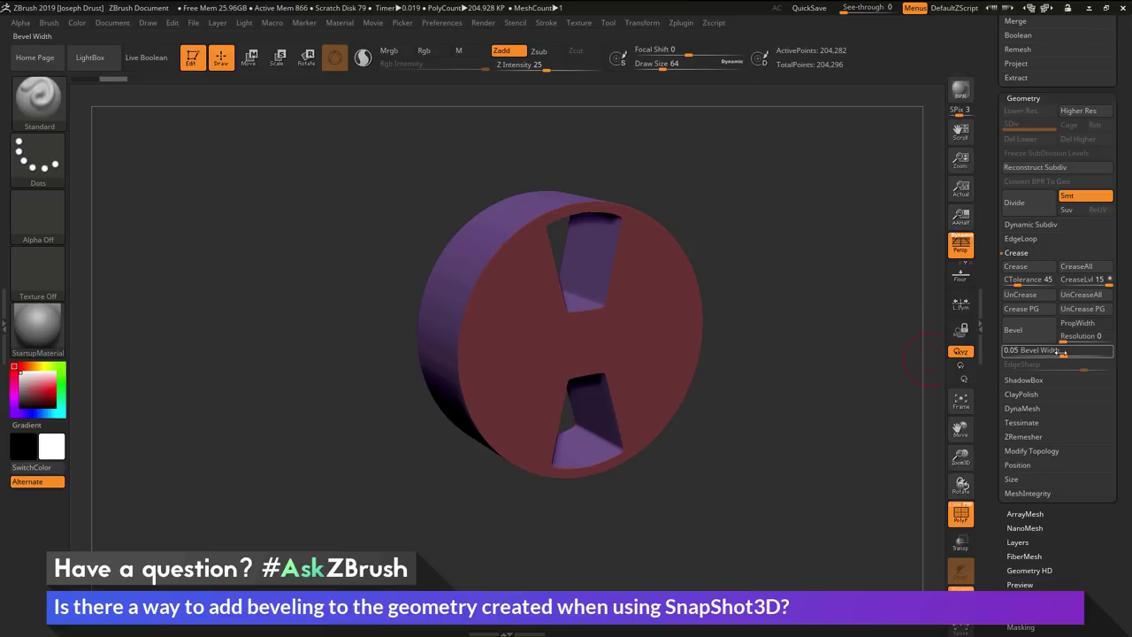
Bevel the disc's edges with a Bevel Width of 0.11016 and turn off the PolyFrame display.
key("ctrl")
mouse_move(1064, 352)
left_mouse_down()
mouse_move(1089, 349)
mouse_move(1077, 350)
left_mouse_up()
mouse_move(770, 409)
left_mouse_down()
mouse_move(754, 419)
mouse_move(799, 463)
mouse_move(740, 548)
mouse_move(805, 446)
mouse_move(745, 482)
mouse_move(796, 482)
mouse_move(771, 473)
mouse_move(764, 447)
left_mouse_up()
left_click(960, 515)
Turn off perspective and Solo, and bring the Spotlight images back over the model.
key("p")
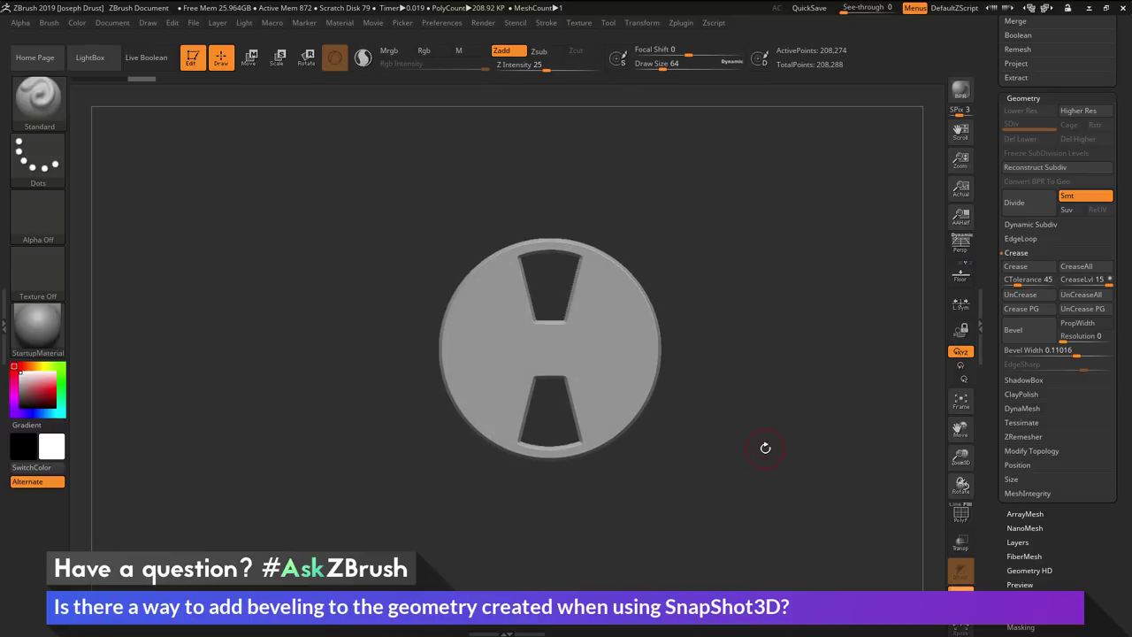
left_click(961, 571)
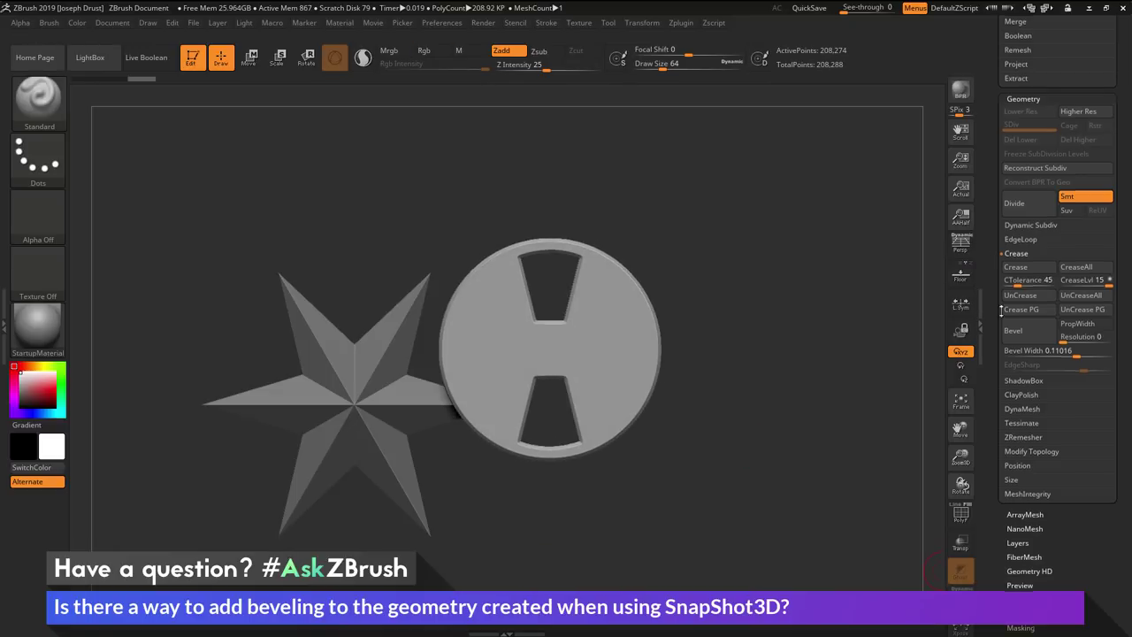
key("shift+z")
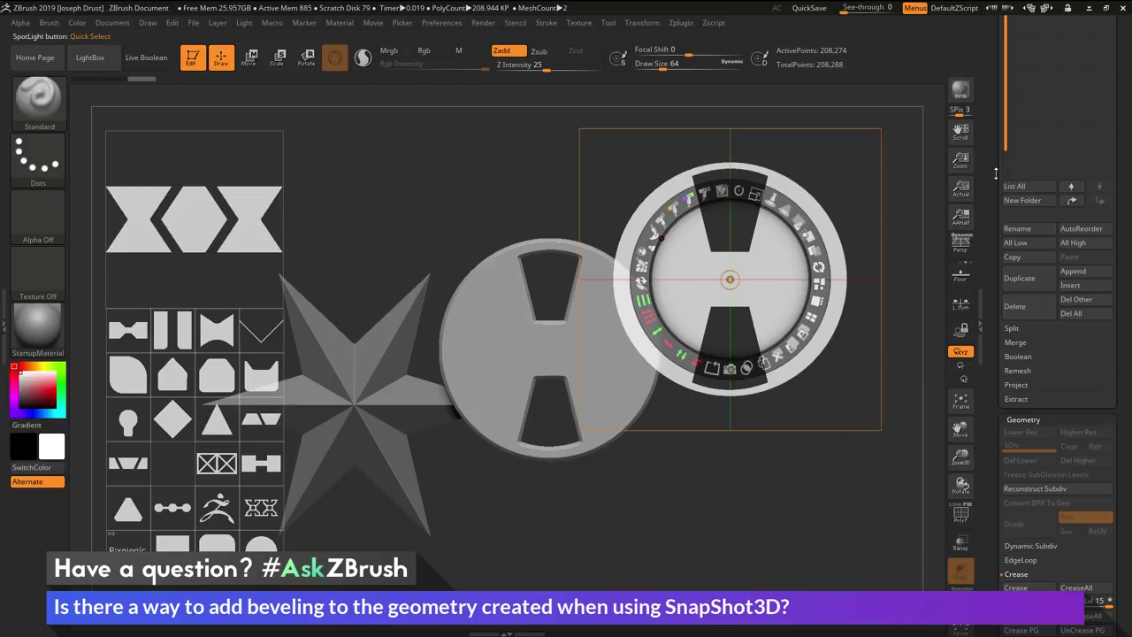
left_click_drag(996, 173, 992, 363)
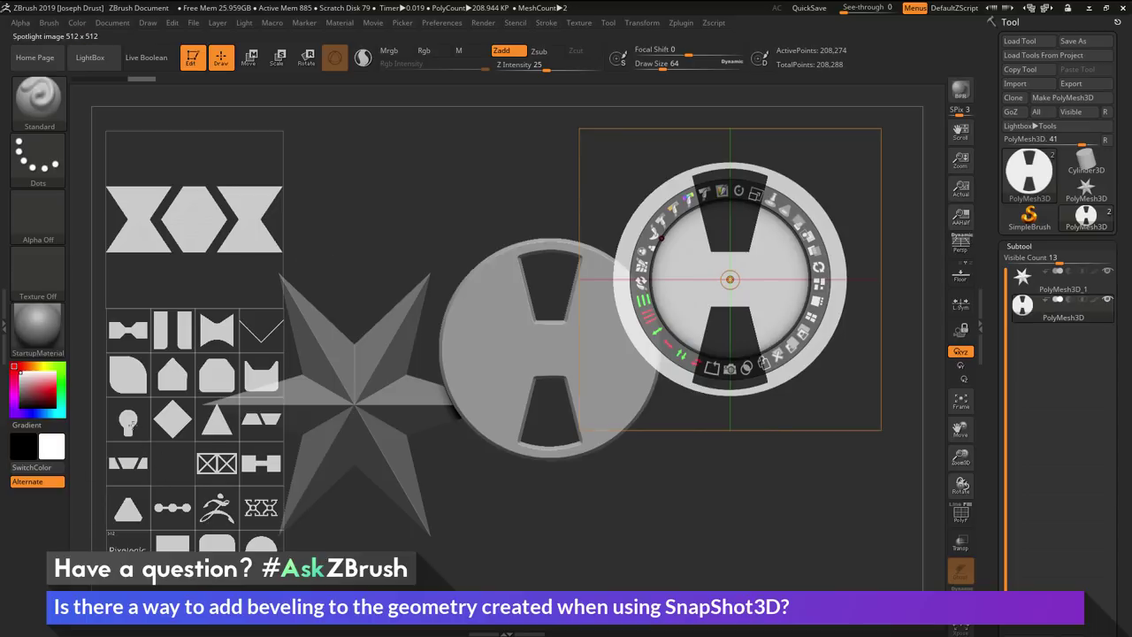
Place the keyhole-shaped image over the disc, enlarge it, and create a mesh from it with Snapshot3D.
left_click(129, 422)
left_click_drag(134, 425, 436, 212)
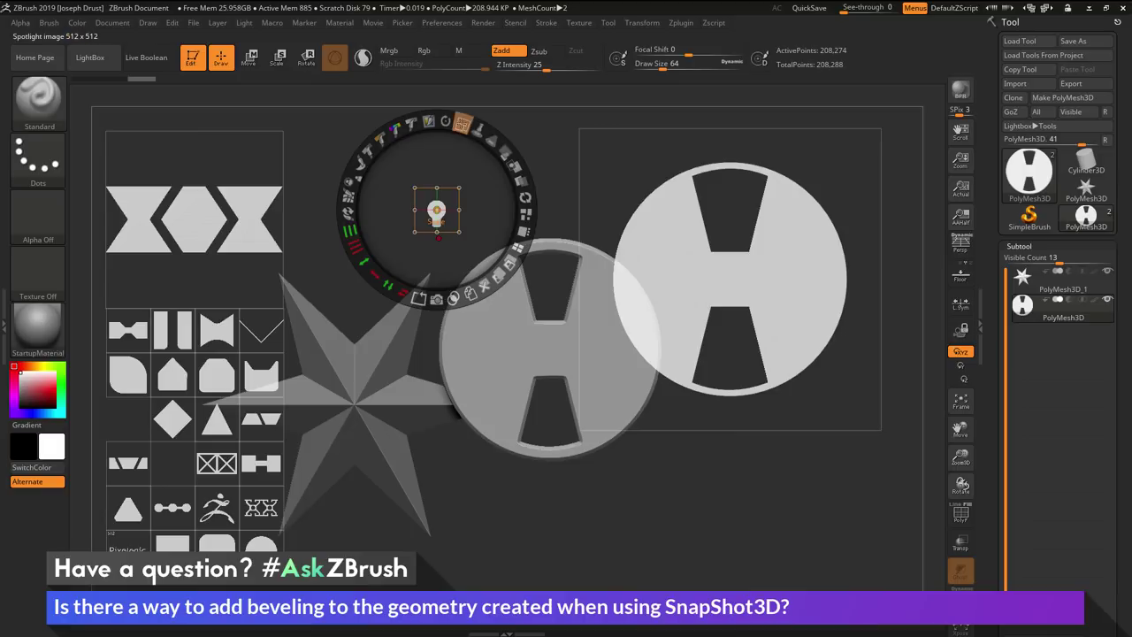
left_click_drag(462, 124, 519, 169)
left_click_drag(467, 203, 574, 334)
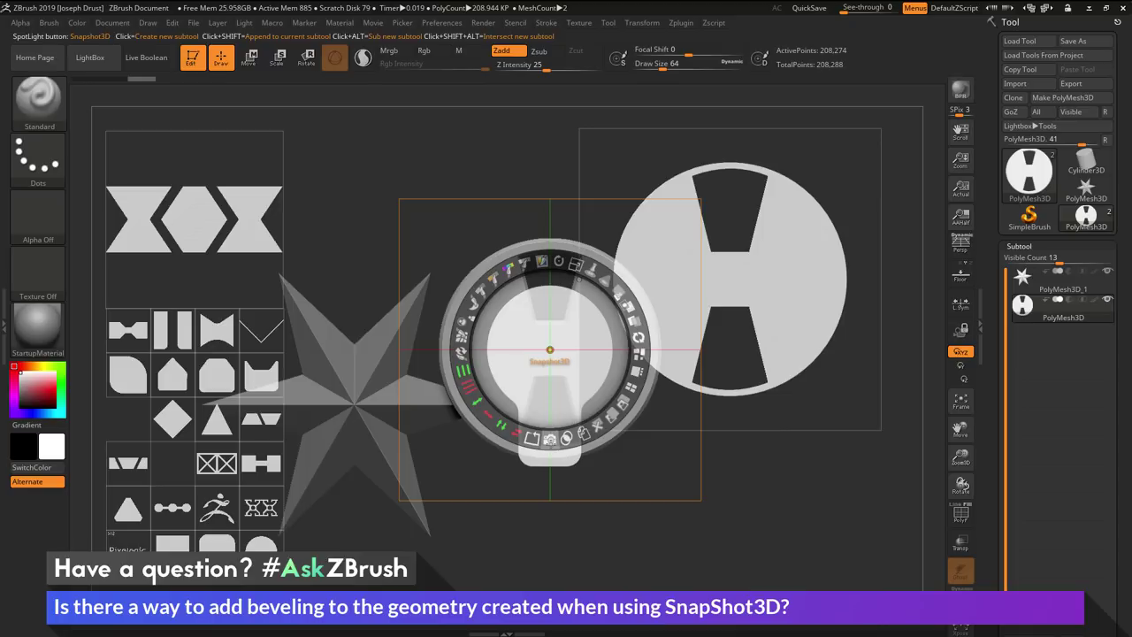
left_click(550, 353)
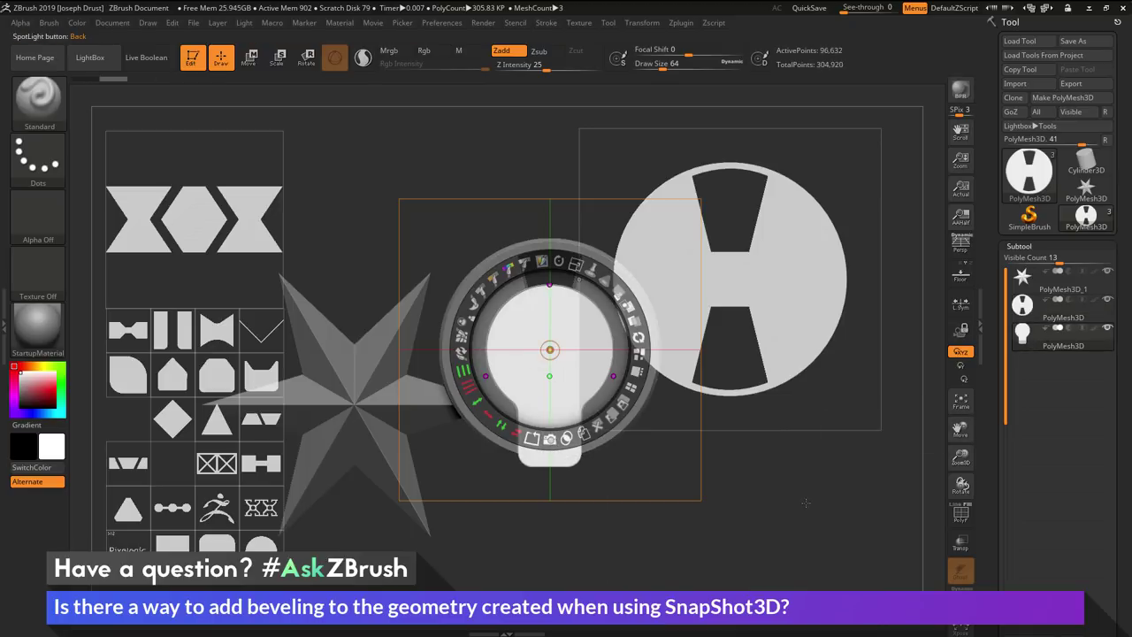
Hide the Spotlight images, isolate the keyhole mesh and display its polygroups with PolyFrame.
left_click(806, 502)
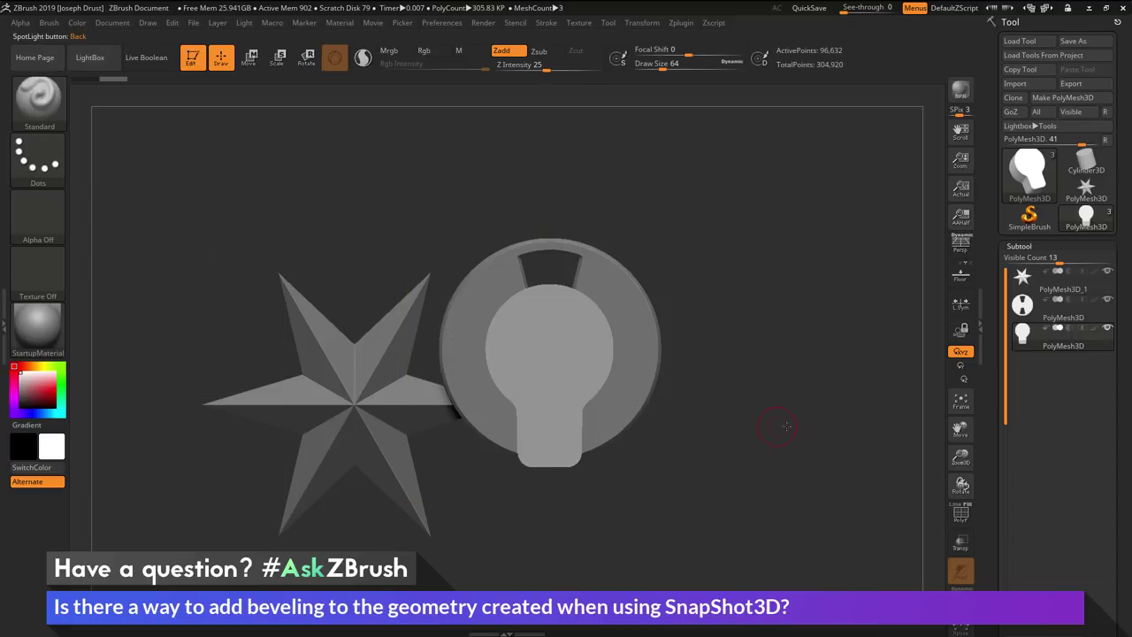
left_click_drag(793, 427, 800, 452)
left_click(961, 571)
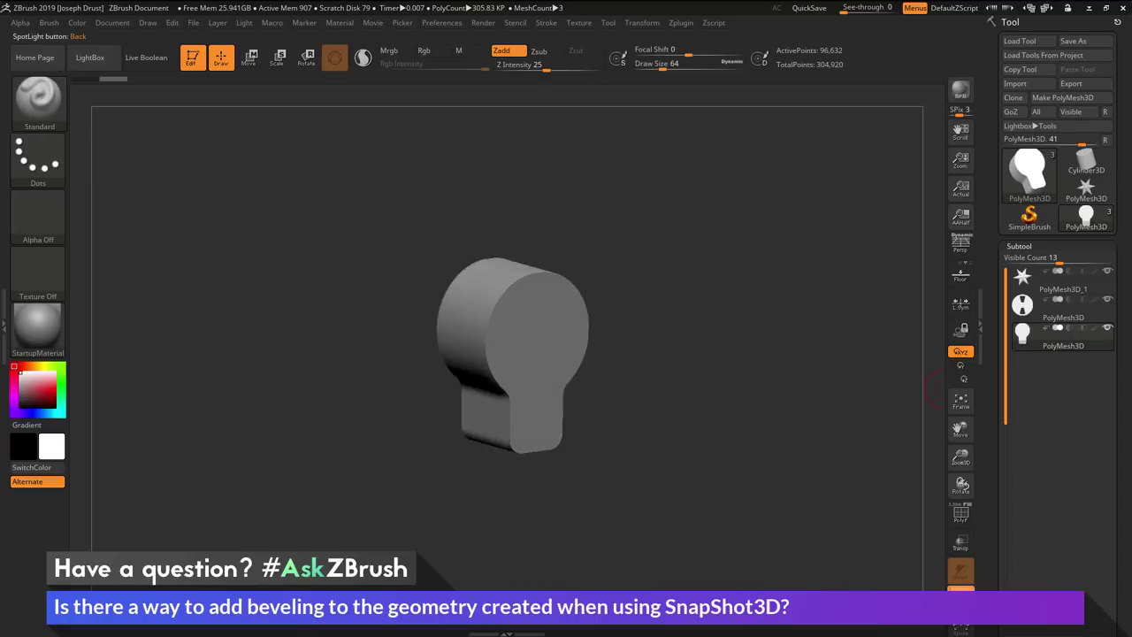
left_click_drag(795, 388, 795, 442, "alt")
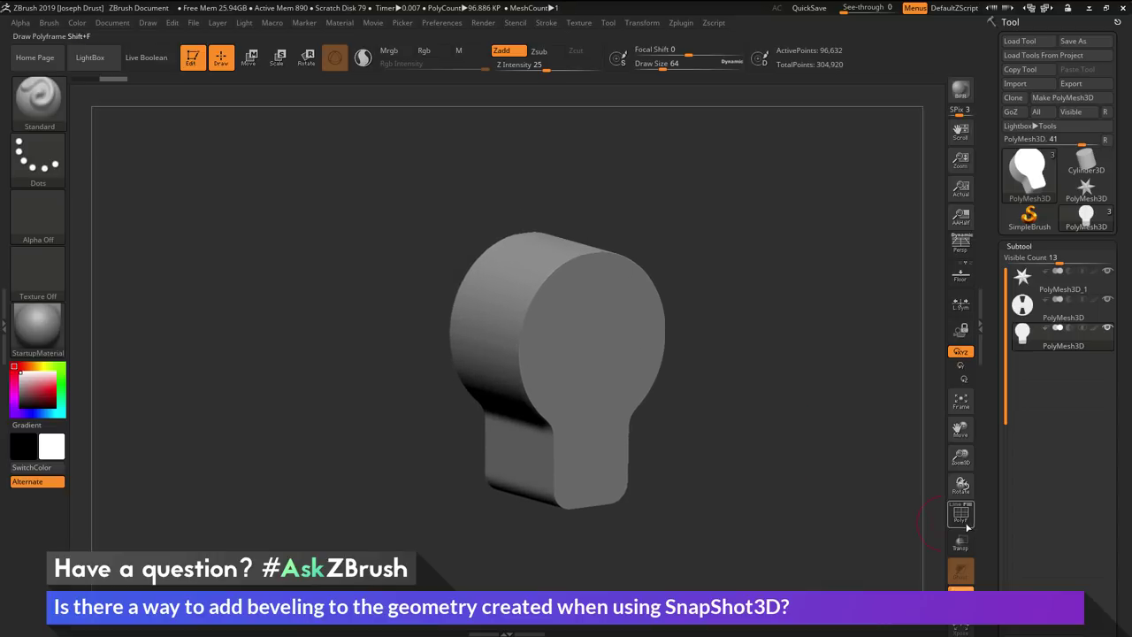
left_click(961, 514)
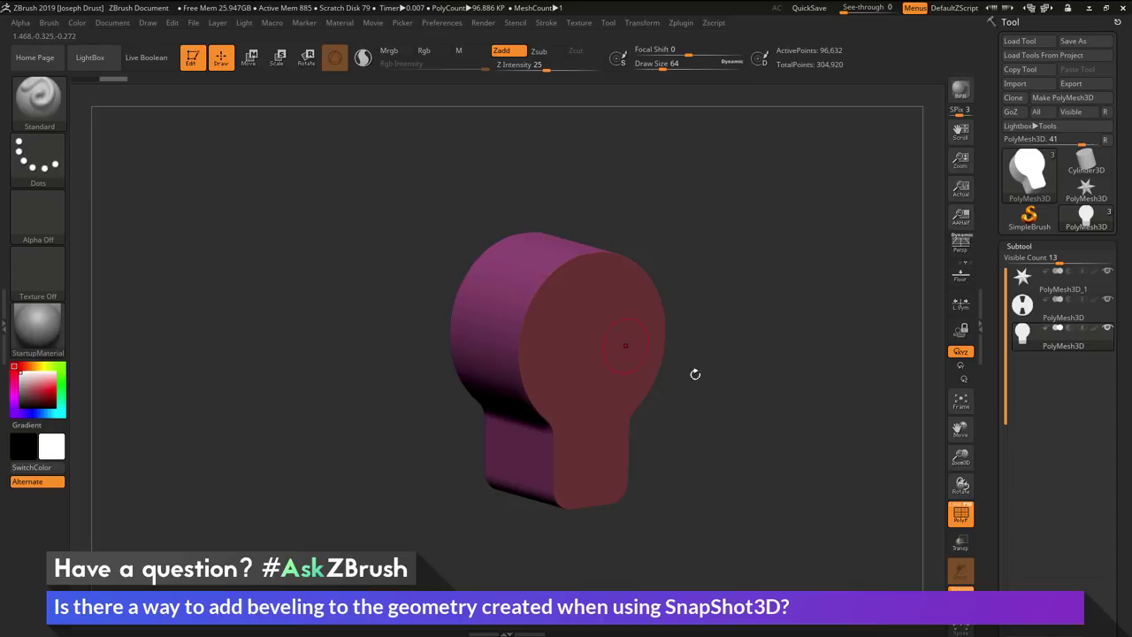
Bevel the keyhole mesh's edges with a Bevel Width of 0.09294 in the crease settings.
left_click_drag(992, 473, 986, 306)
scroll(1008, 393, "down", 3)
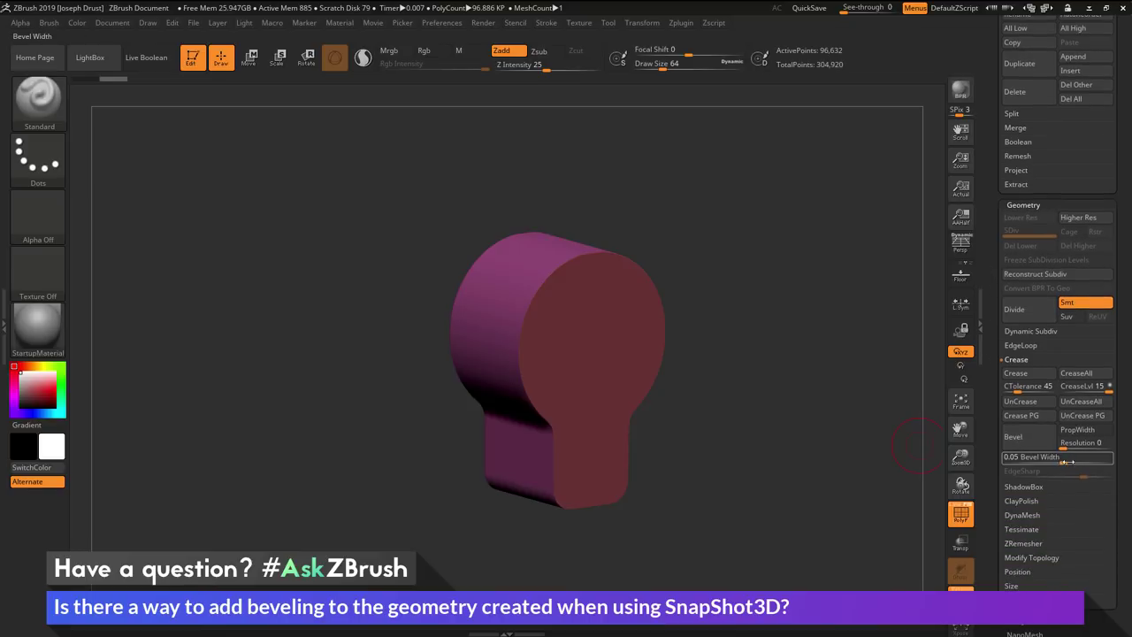
key("ctrl")
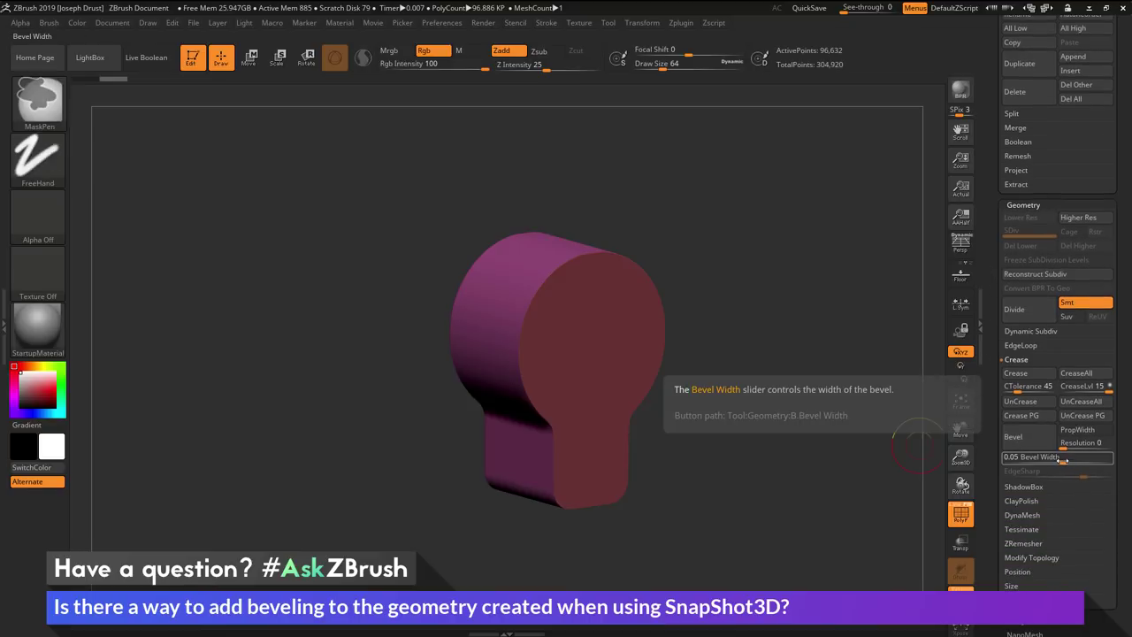
left_click_drag(1062, 459, 1071, 457)
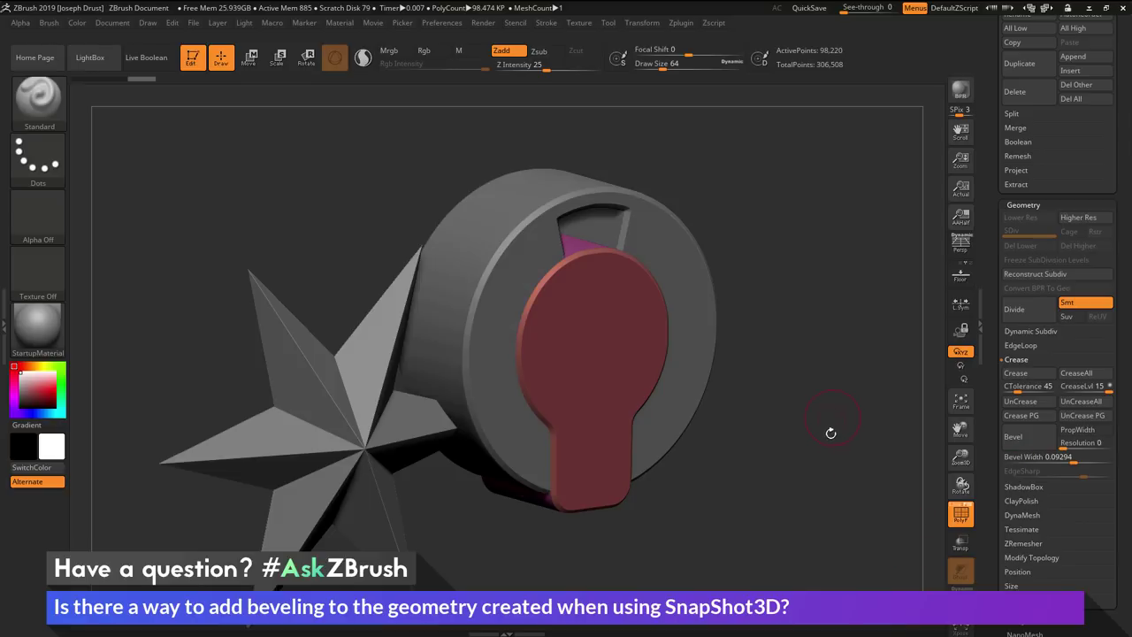
Move the keyhole mesh slightly along its depth axis relative to the disc, using the Move gizmo.
left_click_drag(826, 430, 670, 331)
key("w")
left_click_drag(543, 325, 558, 328)
left_click_drag(767, 419, 709, 358)
right_click_drag(710, 357, 752, 323, "ctrl")
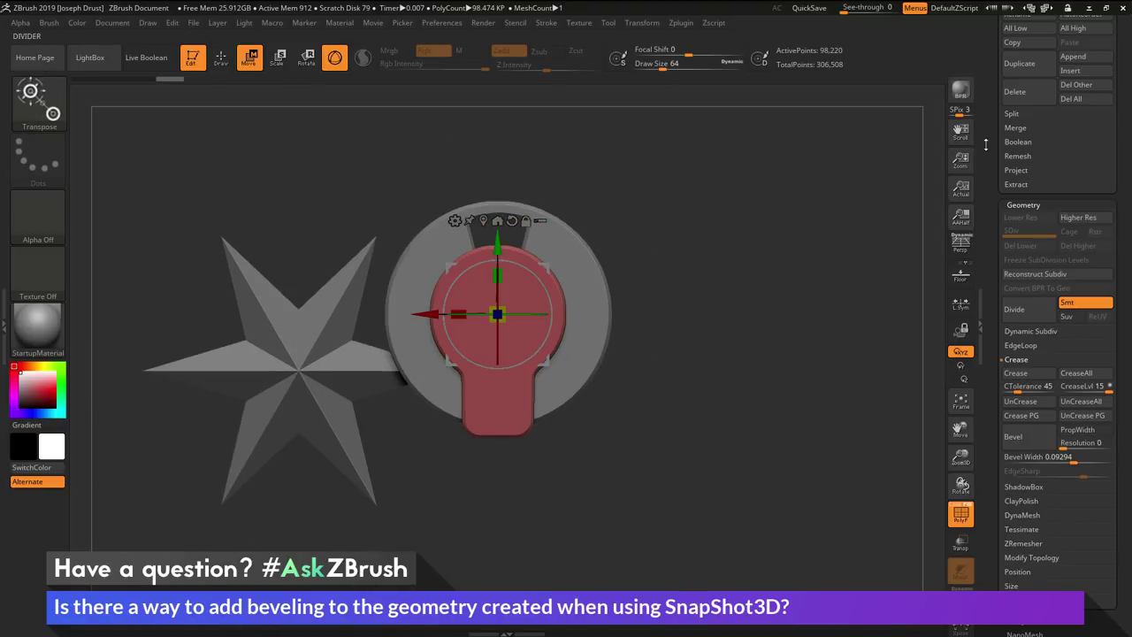
Hide the star subtool, return to Draw mode and turn on perspective for the two bevelled parts.
left_click_drag(986, 145, 995, 345)
left_click(1107, 270)
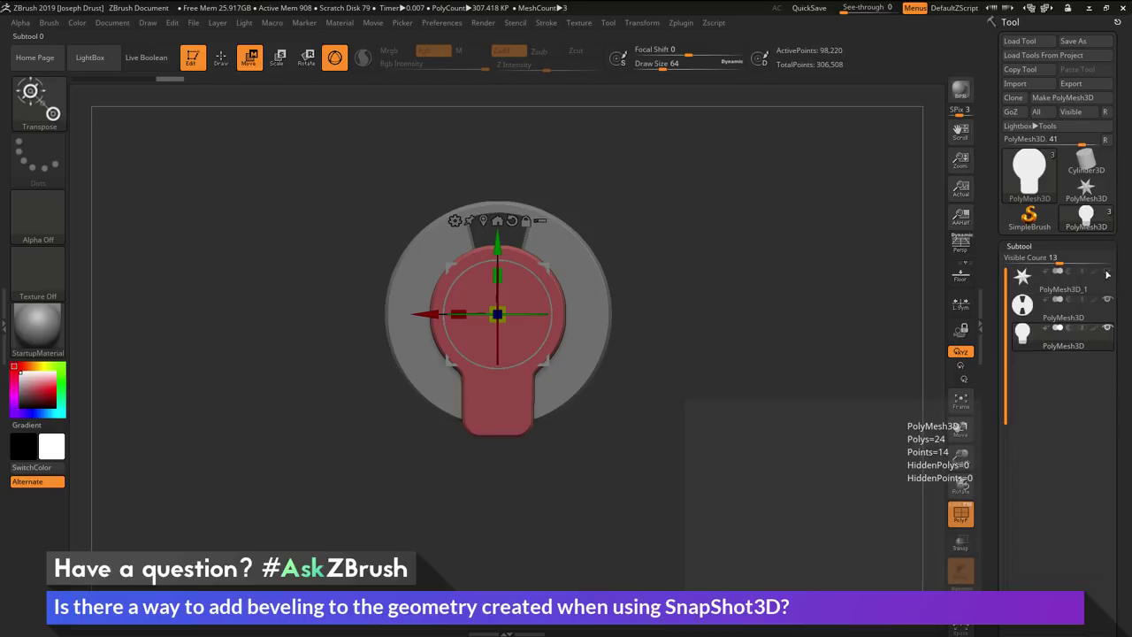
right_click_drag(796, 239, 796, 274, "ctrl")
mouse_move(779, 274)
left_mouse_down()
mouse_move(827, 221)
mouse_move(801, 211)
mouse_move(804, 253)
mouse_move(791, 274)
mouse_move(734, 276)
mouse_move(768, 304)
mouse_move(762, 258)
left_mouse_up()
key("q")
left_click_drag(732, 294, 709, 337)
key("p")
Examine the Bevel Width setting and the bevelled edges of the disc and keyhole meshes.
left_click_drag(990, 352, 975, 196)
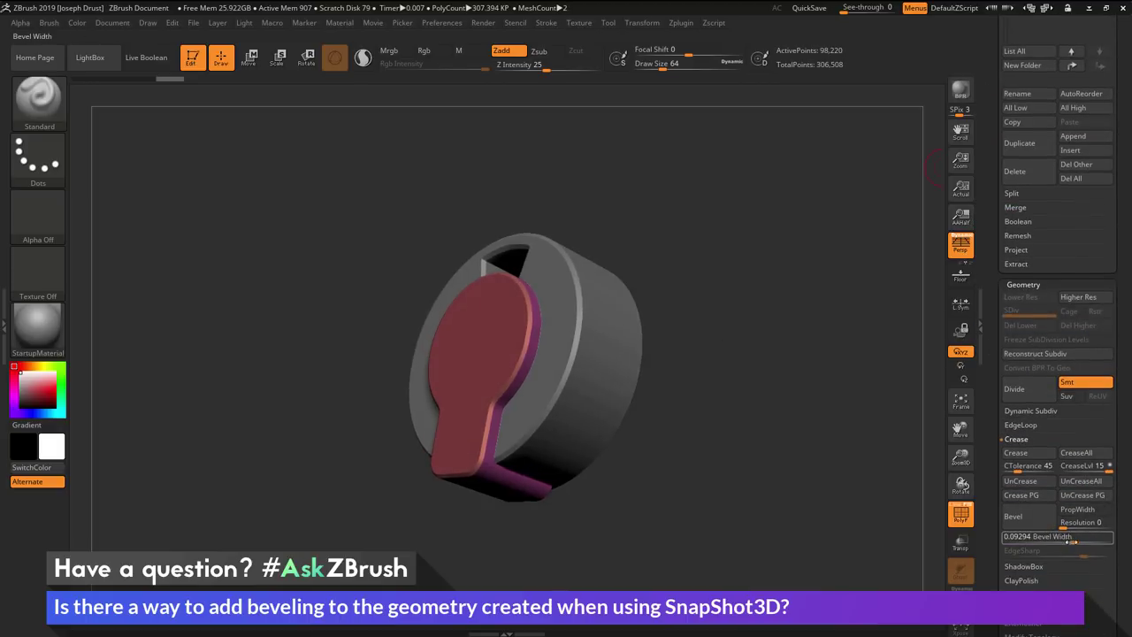
scroll(1004, 442, "down", 4)
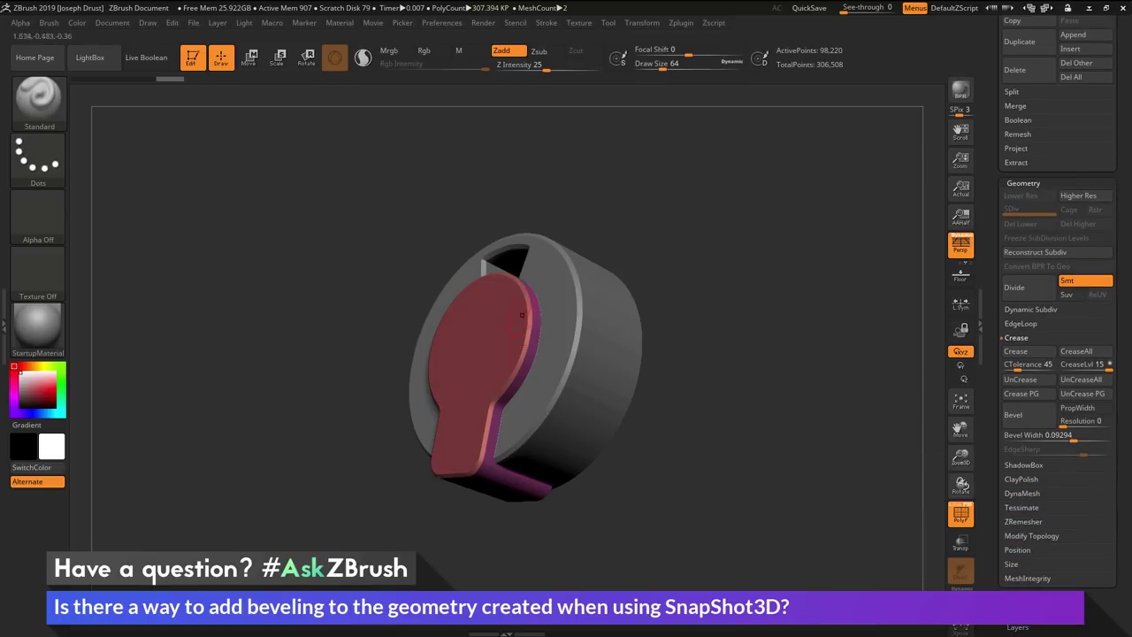
left_click_drag(792, 459, 819, 354)
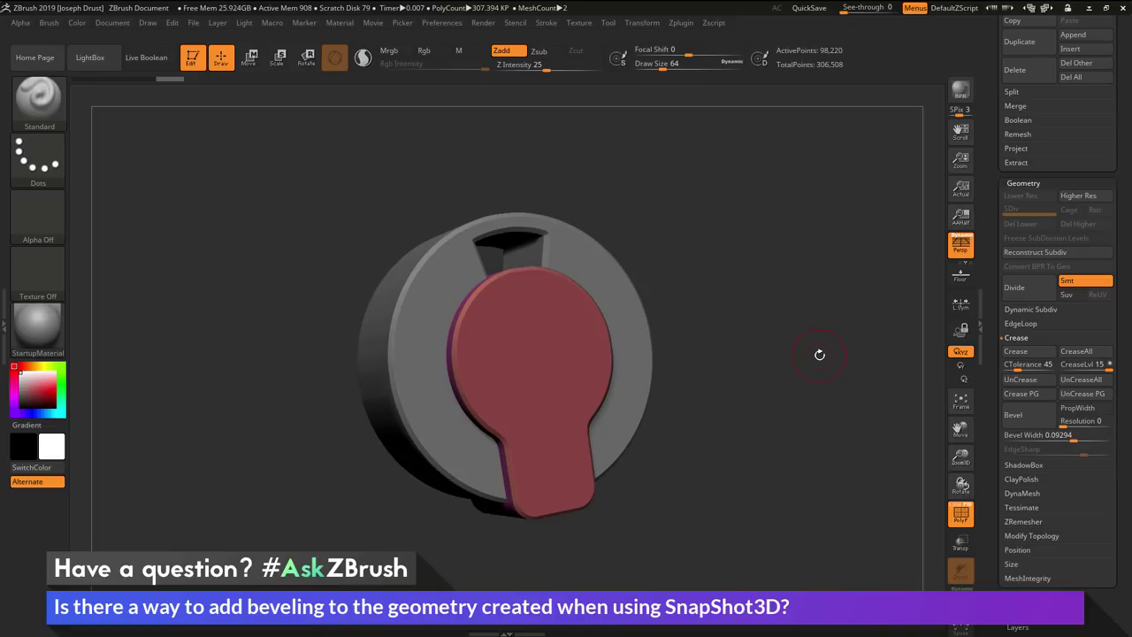